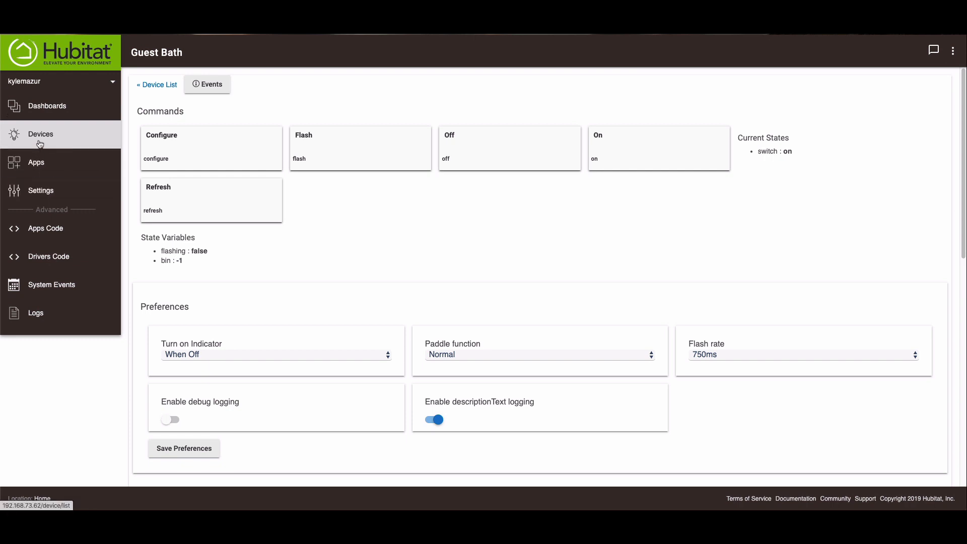
# Look through the device list for the guest bath devices and open the GB Motion Sensor.
pyautogui.click(398, 30)
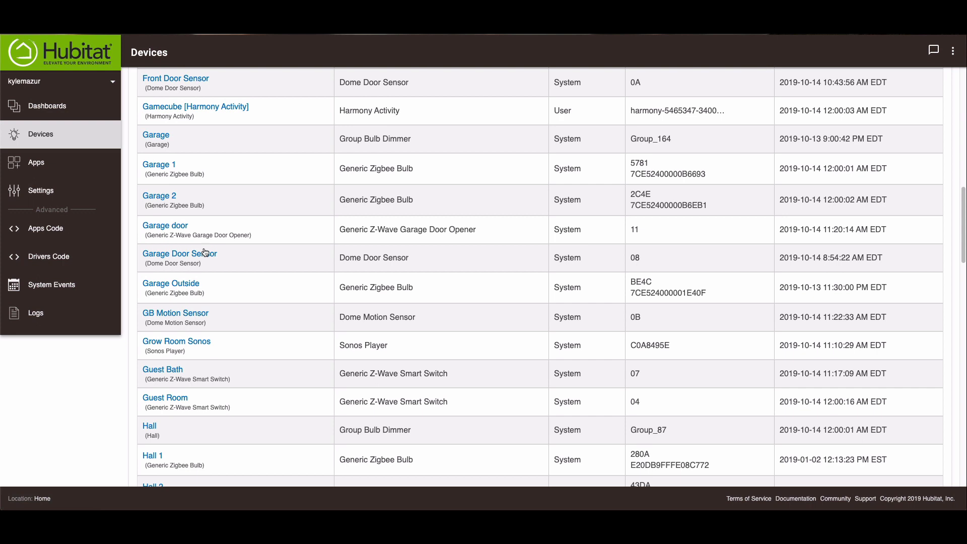
pyautogui.tripleClick(192, 314)
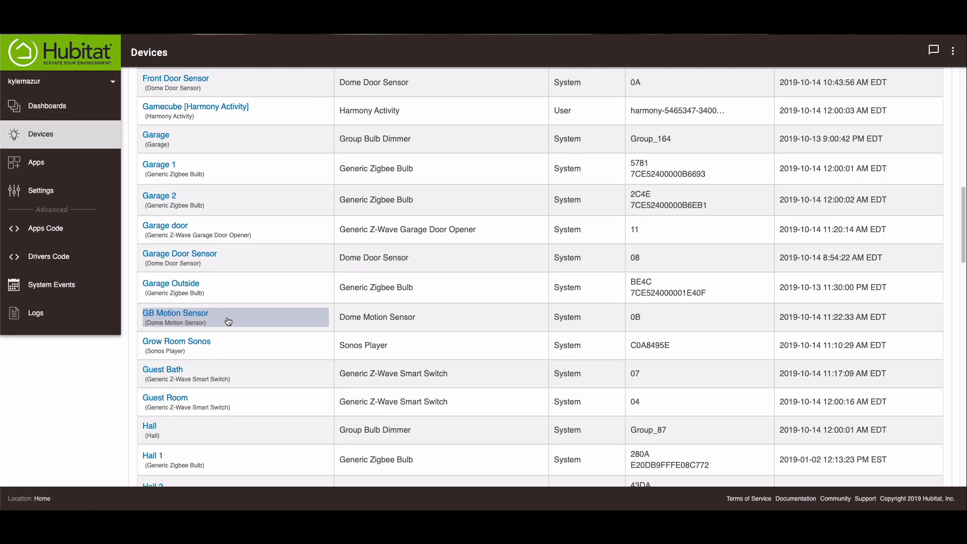
pyautogui.scroll(2, 228, 321)
pyautogui.scroll(8, 229, 322)
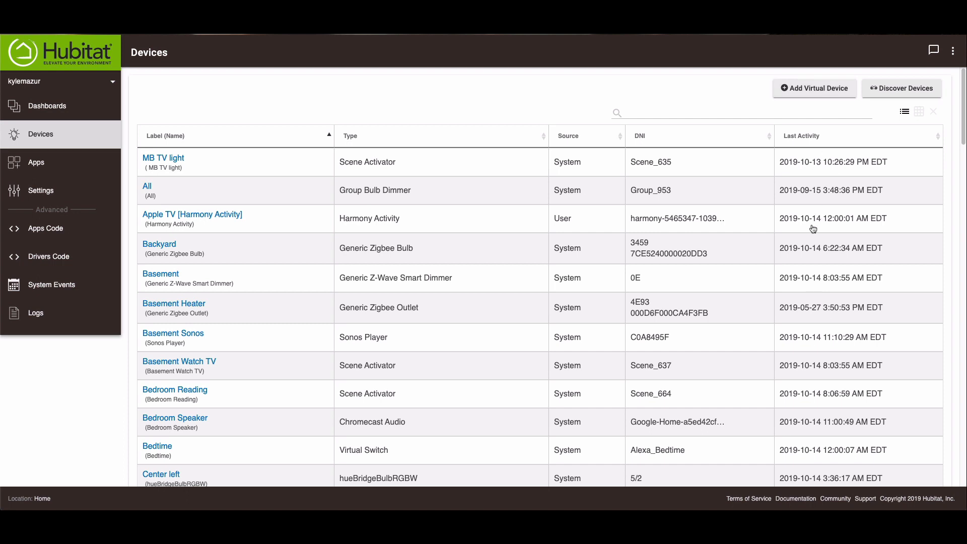
pyautogui.scroll(-15, 813, 228)
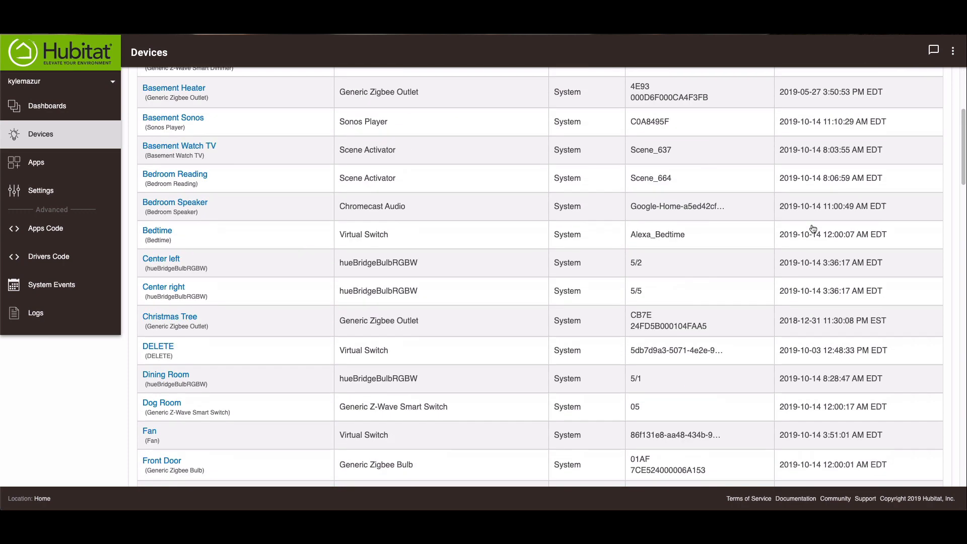
pyautogui.scroll(-3, 813, 229)
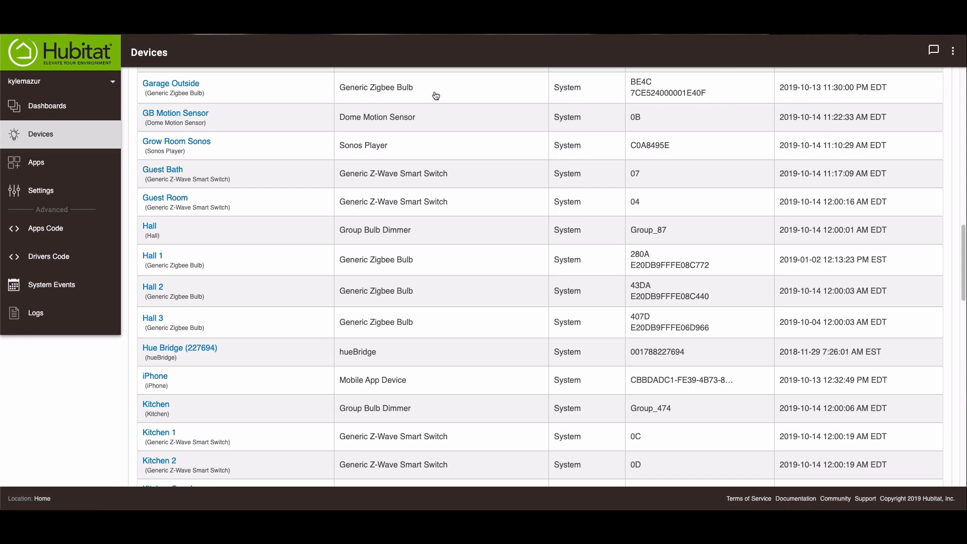
pyautogui.click(188, 119)
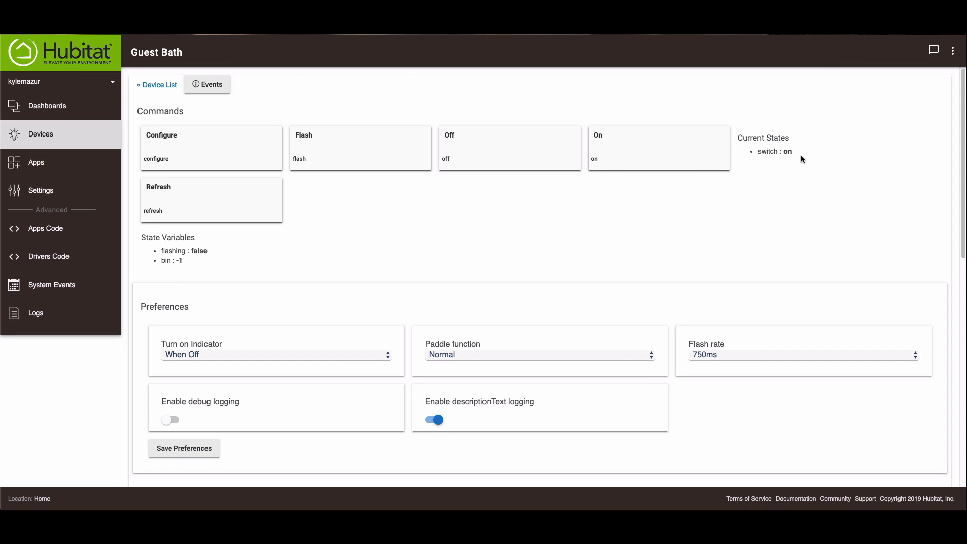
# Turn the Guest Bath switch off from its device page and refresh the GB Motion Sensor.
pyautogui.click(525, 156)
pyautogui.click(149, 89)
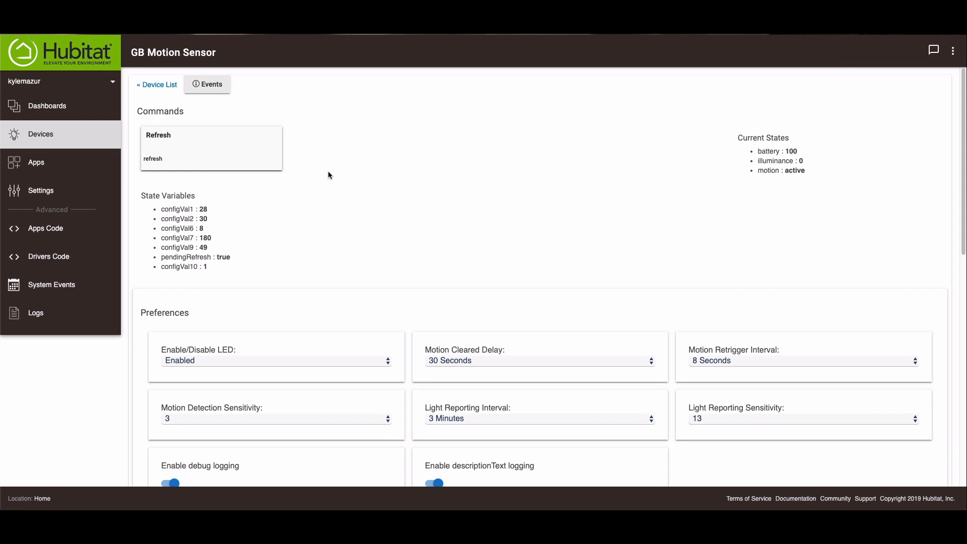
pyautogui.click(241, 148)
# Open the Apps list in a separate browser tab and look through the installed apps and rules.
pyautogui.rightClick(11, 166)
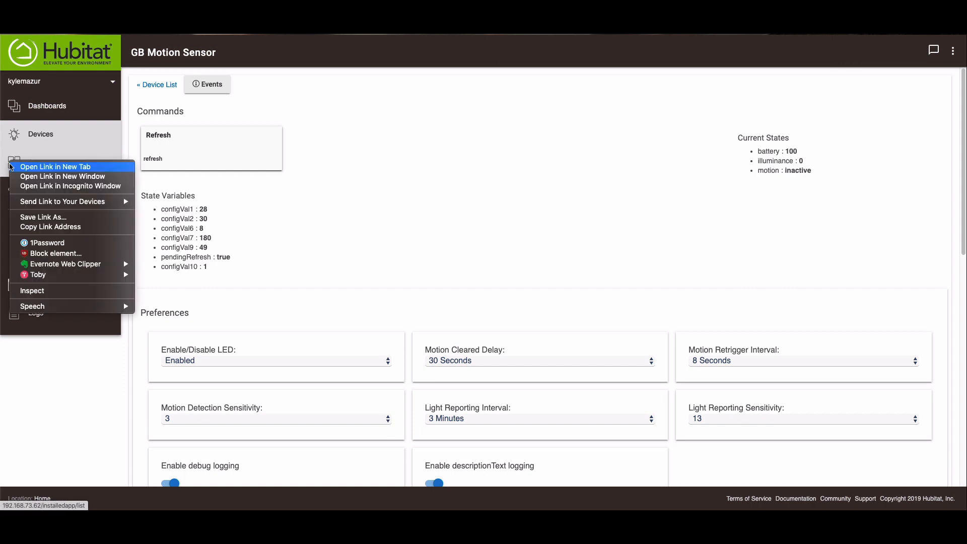
pyautogui.click(83, 169)
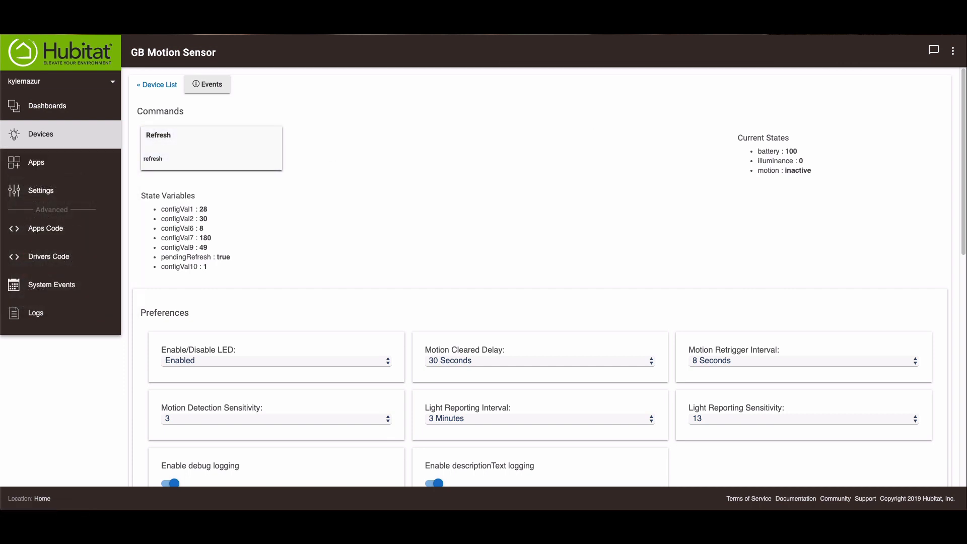
pyautogui.hotkey('ctrl', 'Tab')
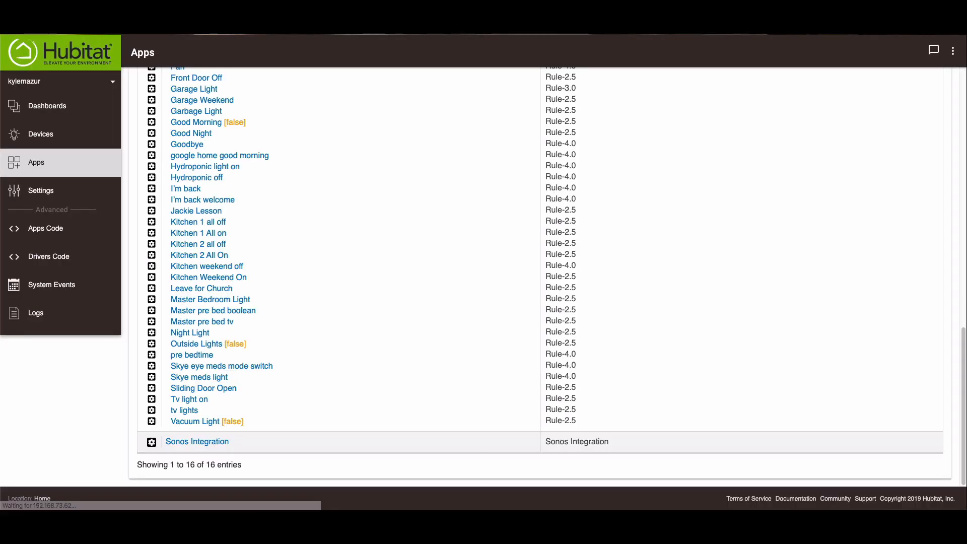
pyautogui.scroll(8, 440, 120)
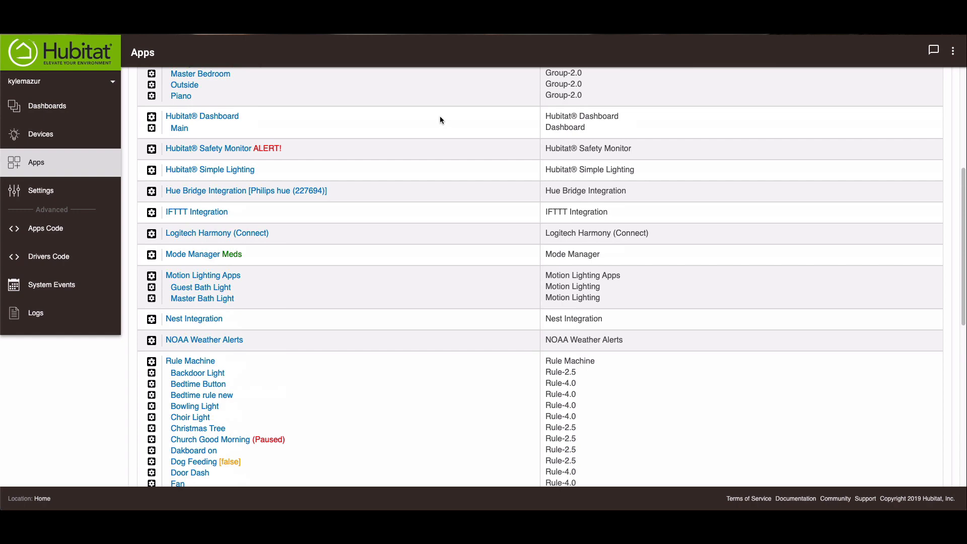
pyautogui.scroll(-8, 440, 120)
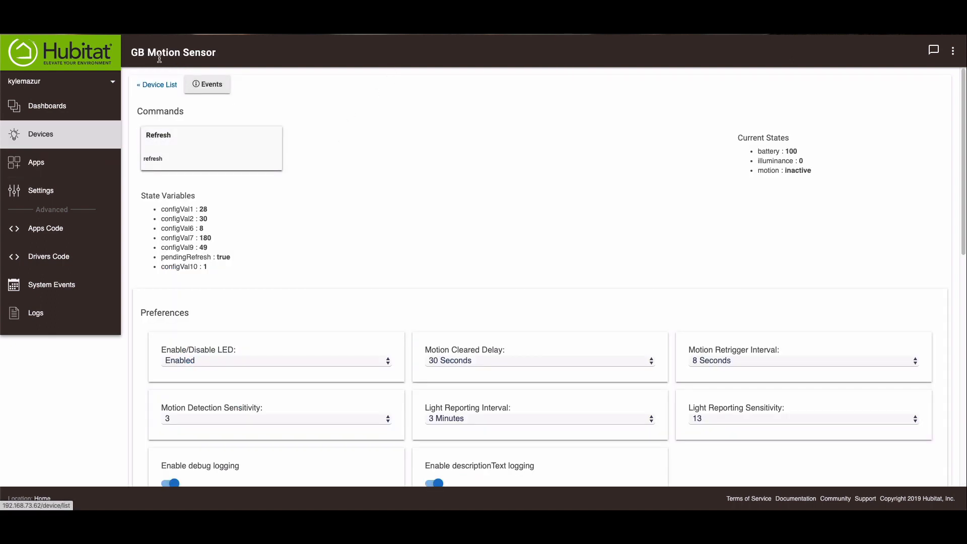
# Check which app uses the GB Motion Sensor in its device details and open Guest Bath Light in a separate browser tab.
pyautogui.scroll(-4, 336, 124)
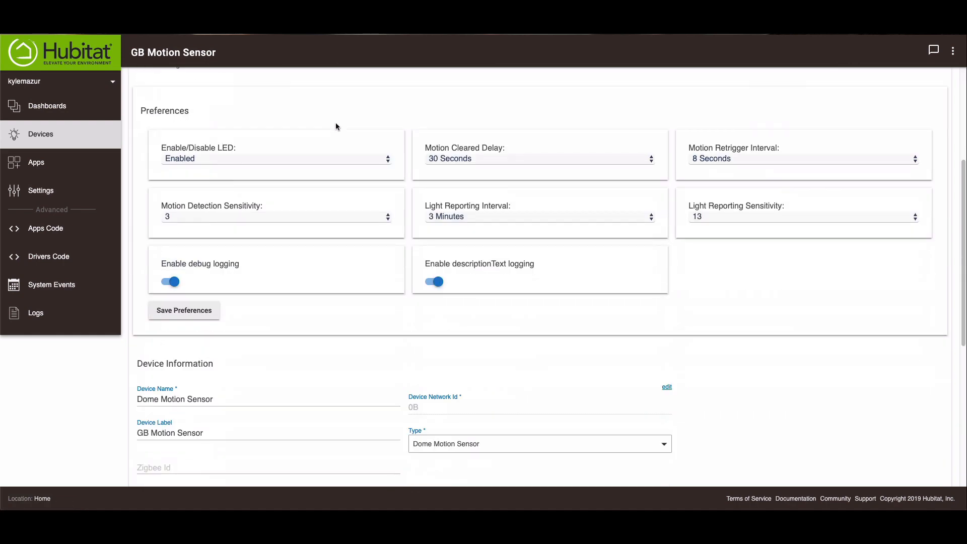
pyautogui.scroll(-6, 337, 126)
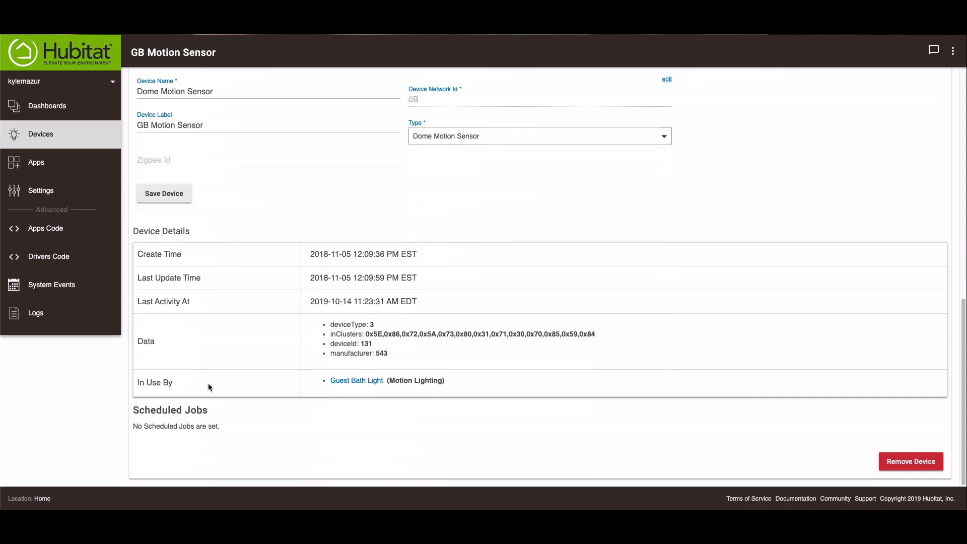
pyautogui.rightClick(347, 386)
pyautogui.click(365, 318)
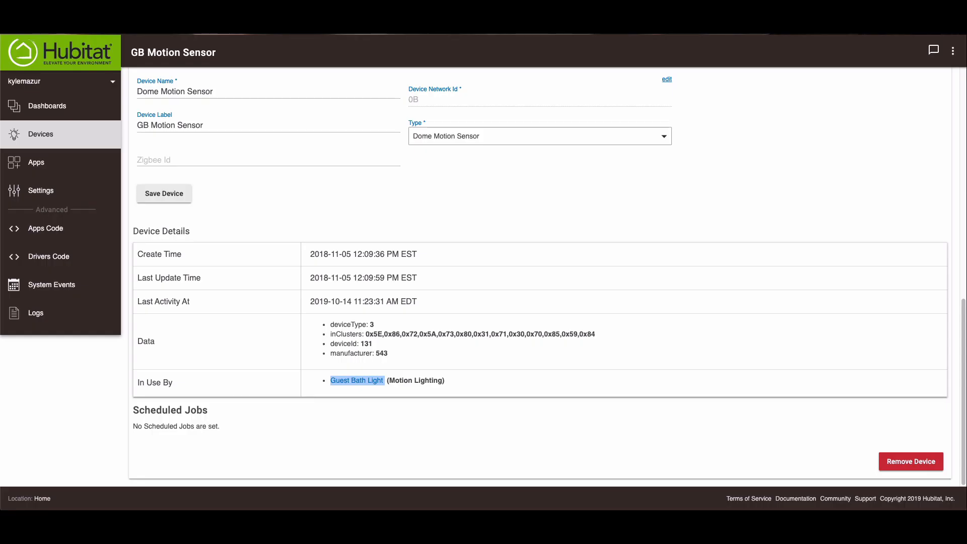
# Change the hub mode to Home from the Main dashboard.
pyautogui.hotkey('ctrl', 'Tab')
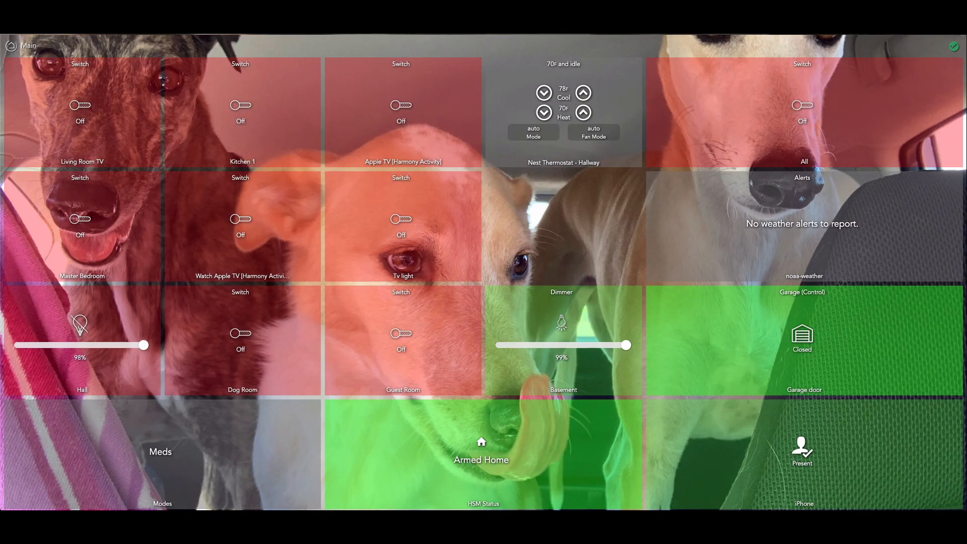
pyautogui.click(154, 451)
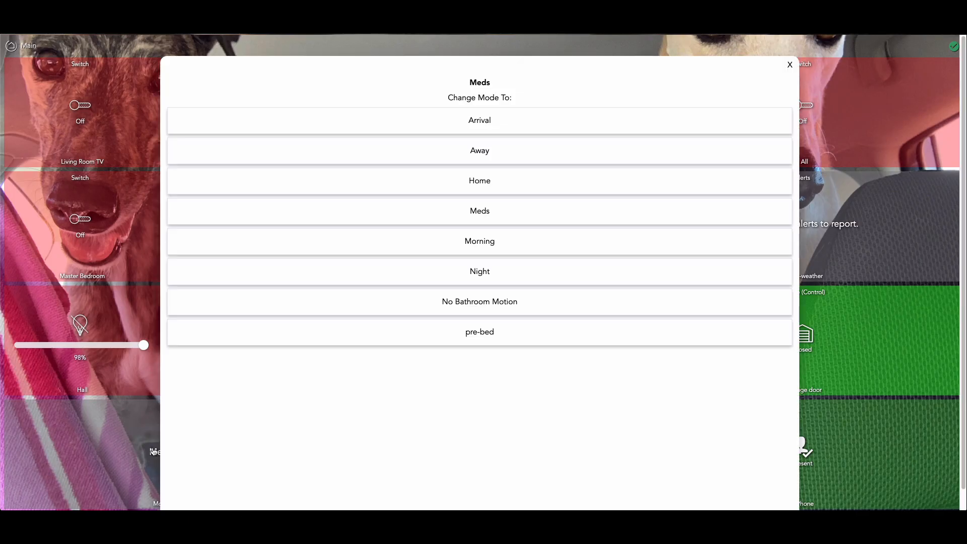
pyautogui.click(416, 189)
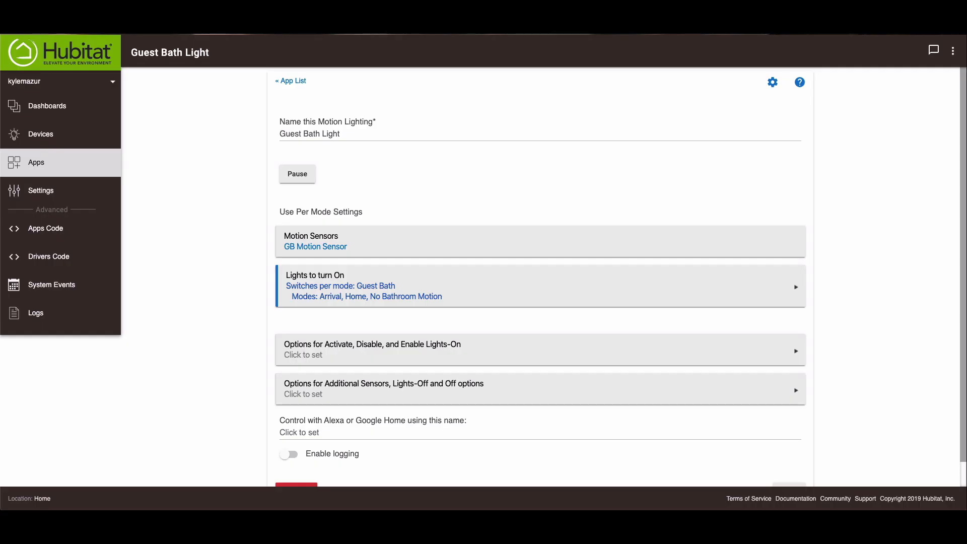
# Review and close the Guest Bath Light motion lighting settings, and open the Guest Bath device page.
pyautogui.scroll(-1, 622, 234)
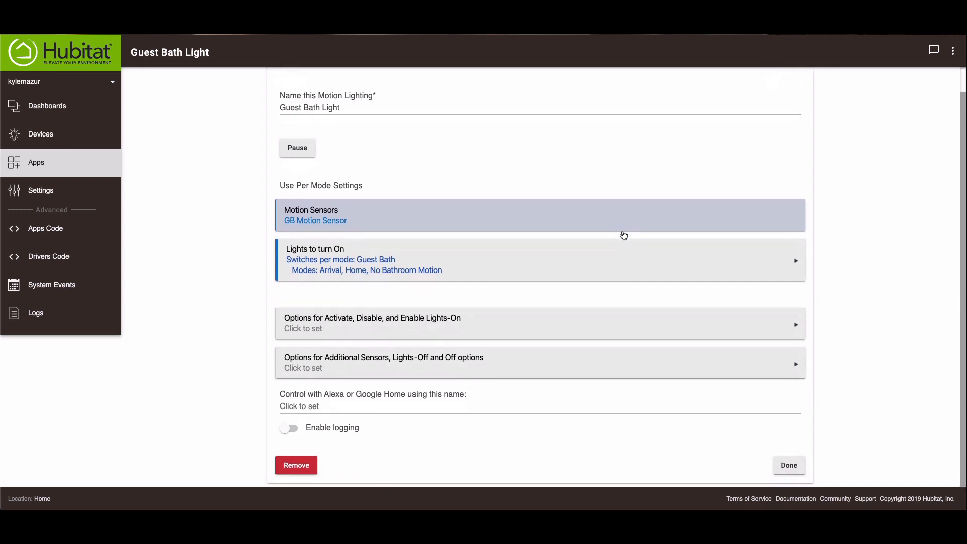
pyautogui.click(787, 465)
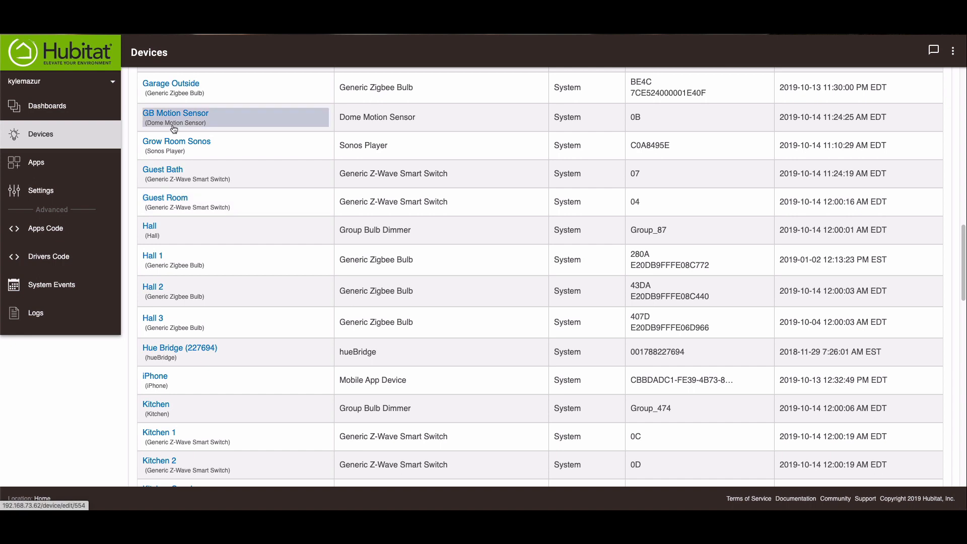
pyautogui.click(164, 173)
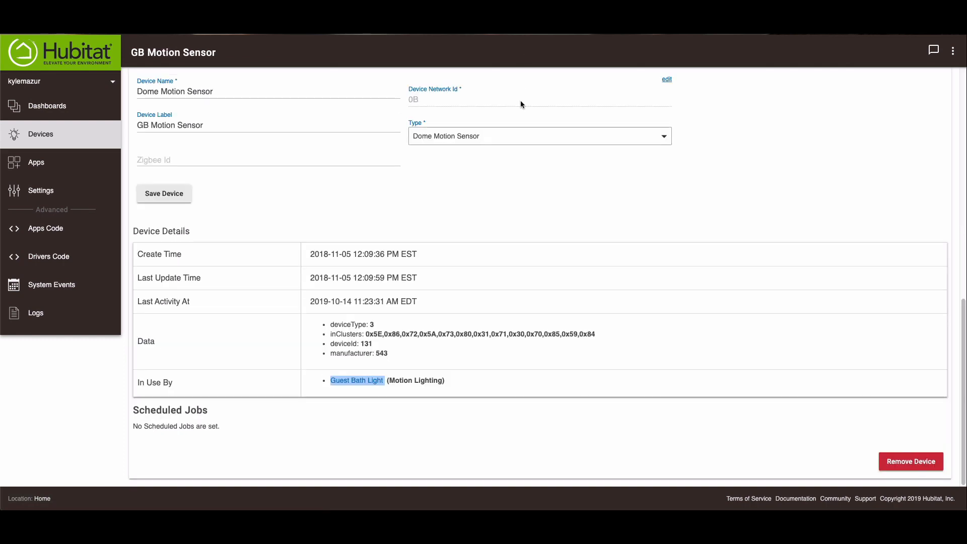
pyautogui.scroll(12, 521, 101)
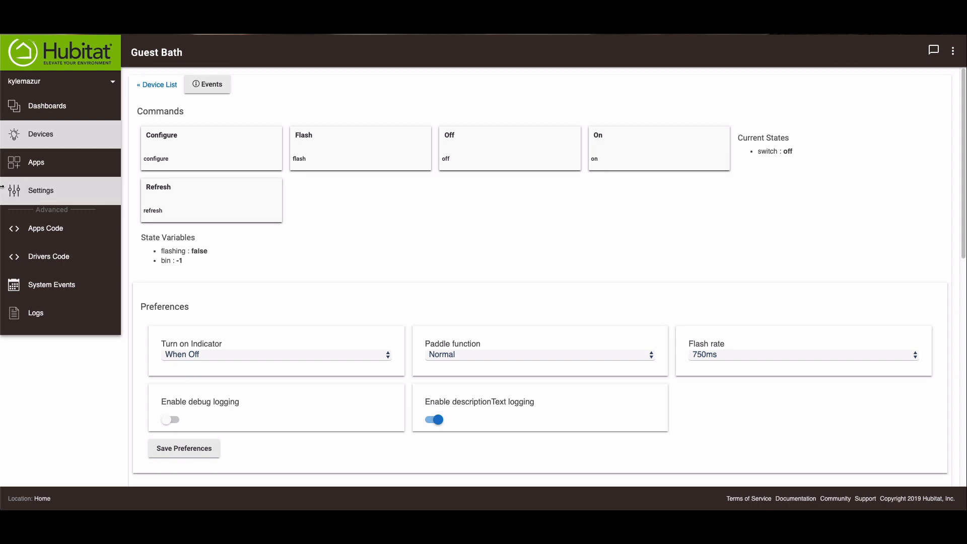
# Open the hub's live Logs in a separate browser tab to watch the guest bath events.
pyautogui.rightClick(44, 316)
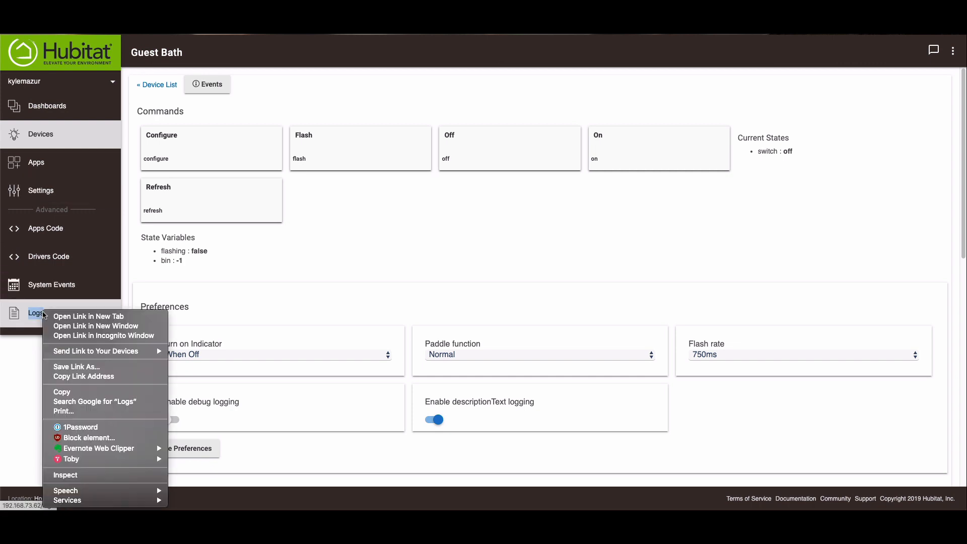
pyautogui.click(78, 315)
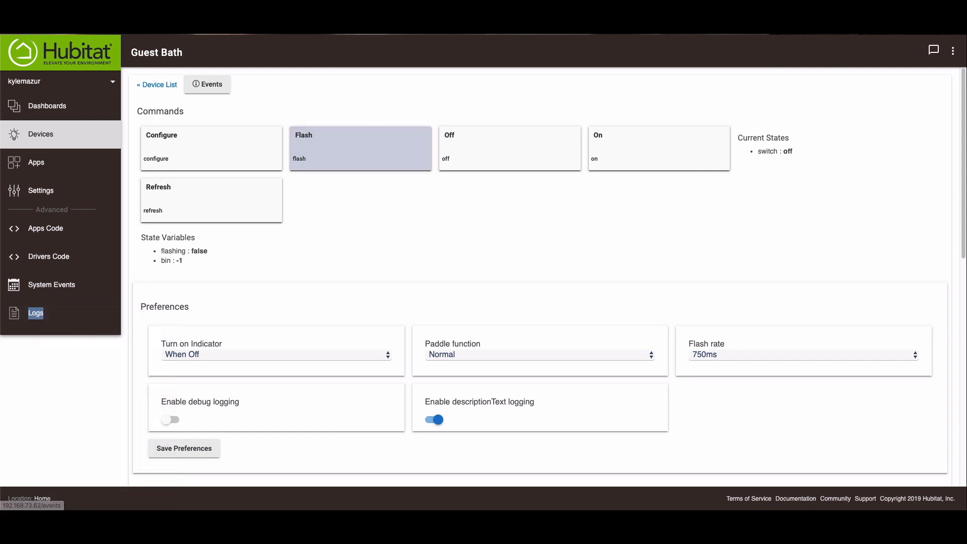
pyautogui.click(383, 20)
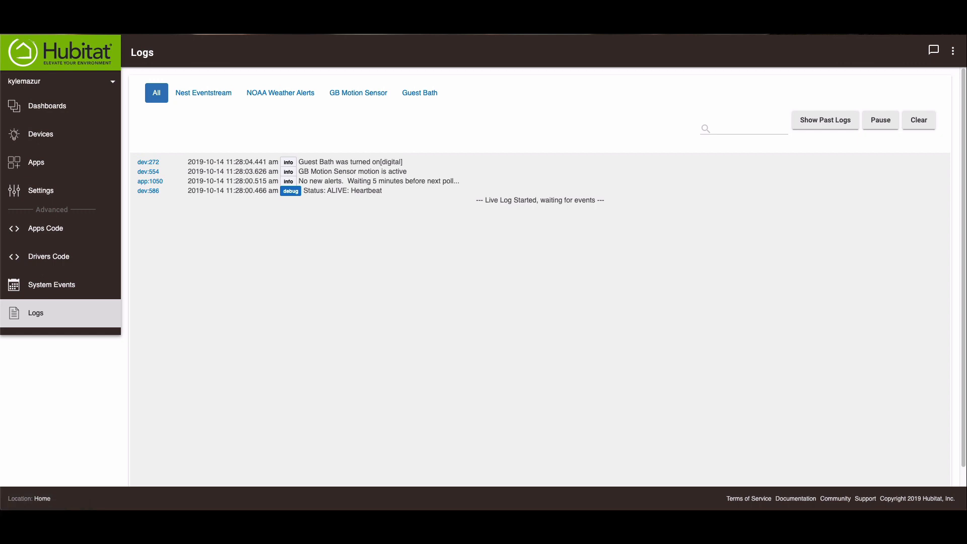
# Return to the Skye eye meds mode switch rule and leave its conditions and actions for the rule overview.
pyautogui.hotkey('ctrl', 'shift', 'Tab')
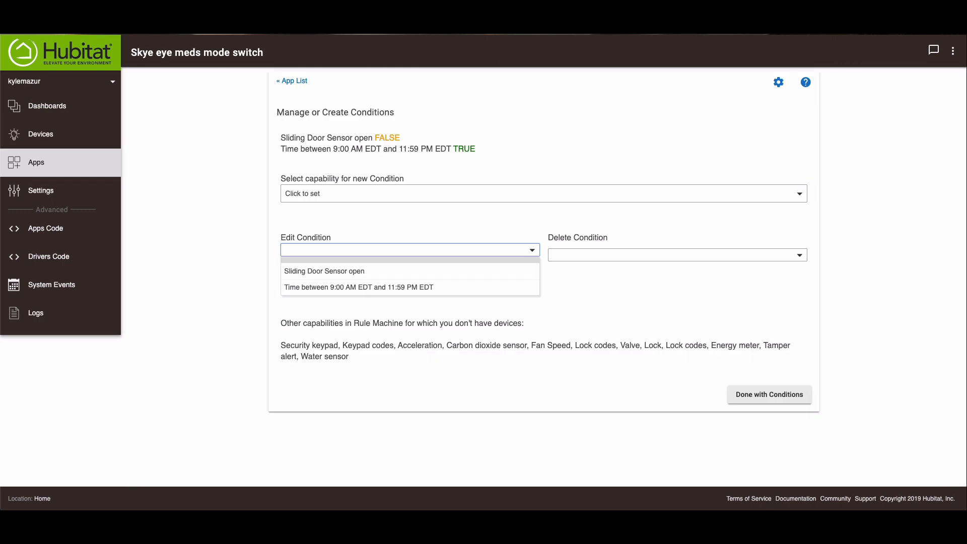
pyautogui.click(905, 114)
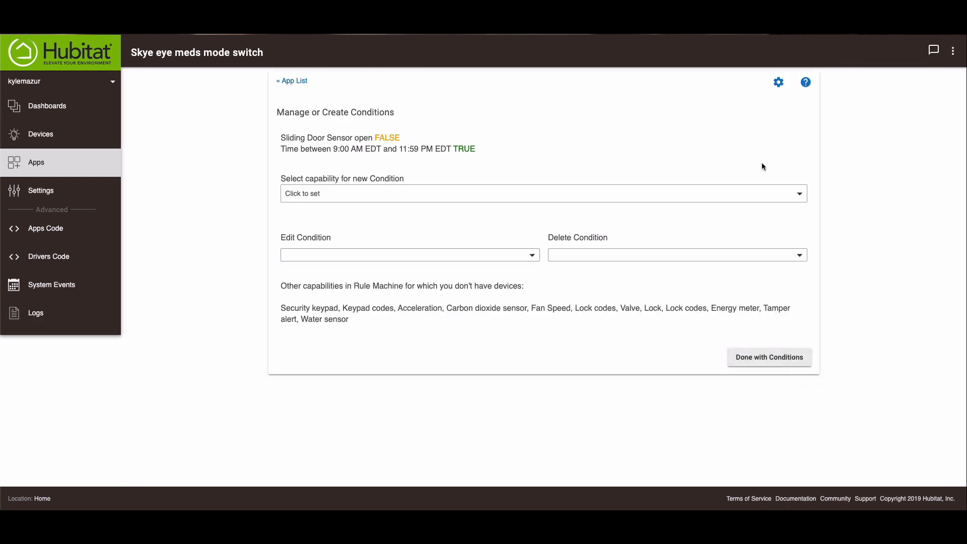
pyautogui.click(760, 357)
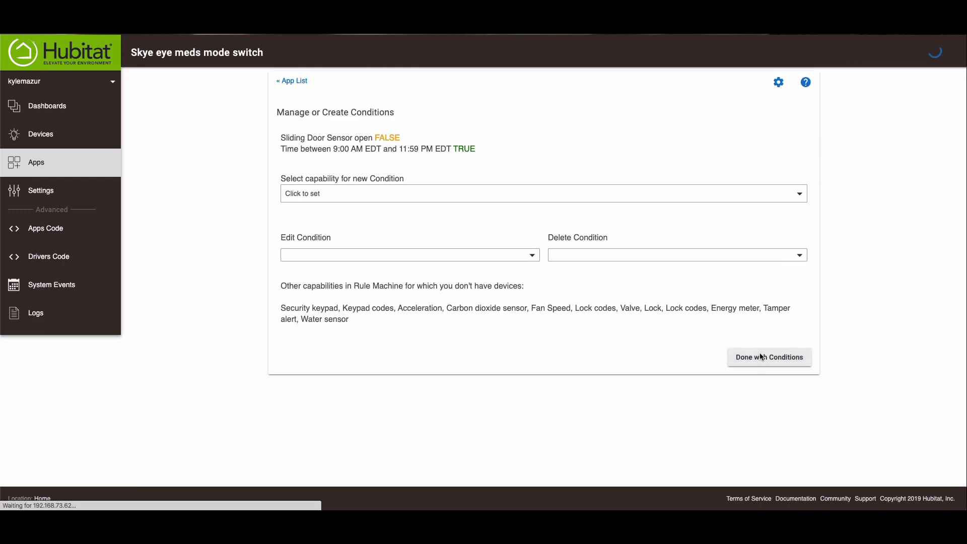
pyautogui.click(760, 357)
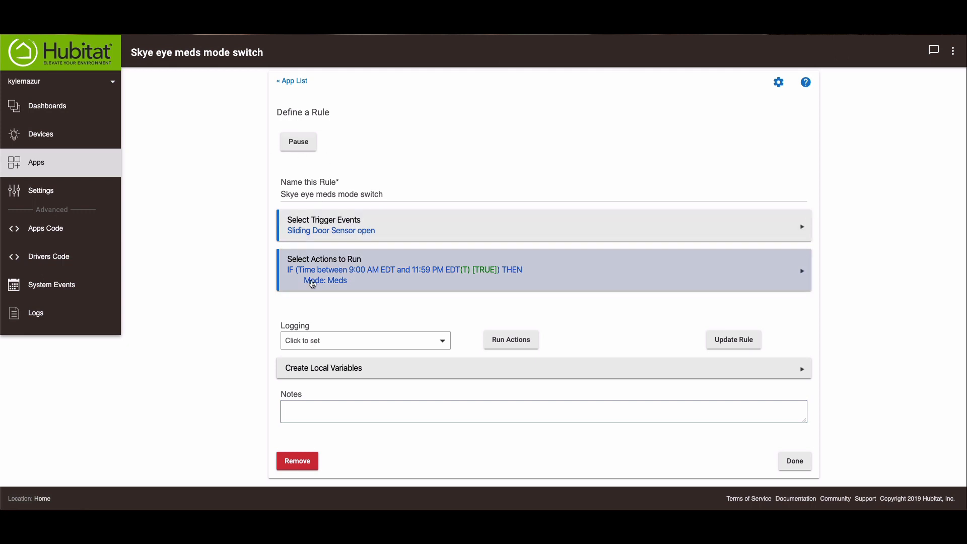
# Set the start time of the time-of-day condition in the Skye eye meds mode switch rule to 09:00 PM.
pyautogui.click(370, 277)
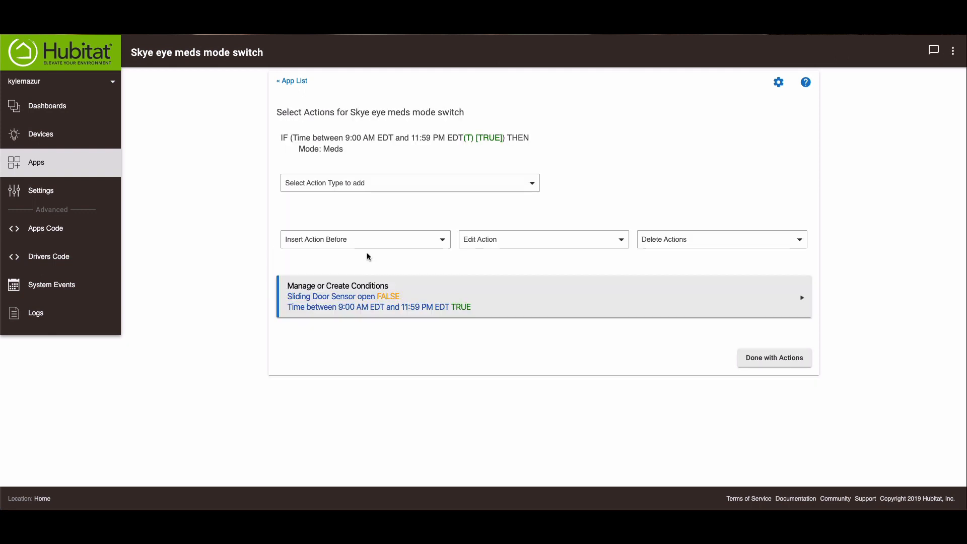
pyautogui.click(490, 305)
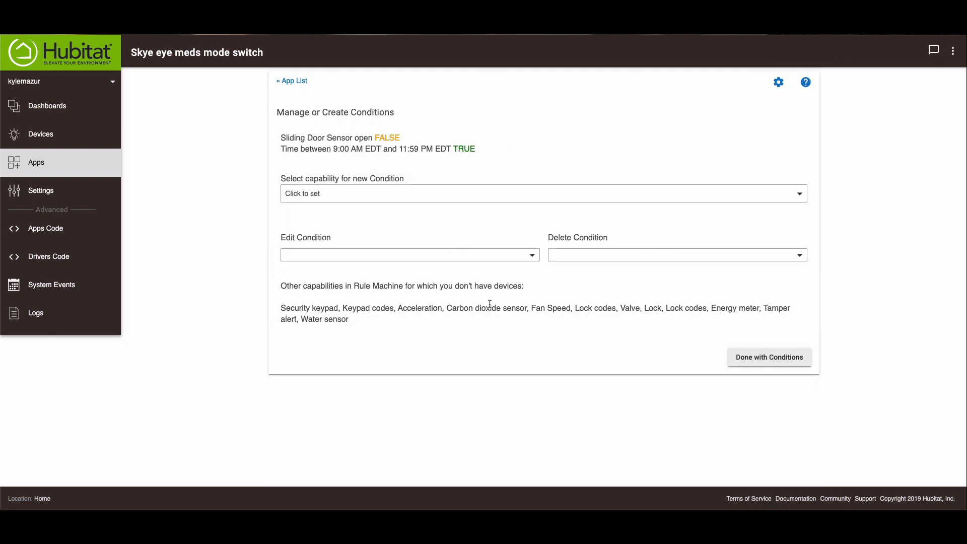
pyautogui.click(409, 256)
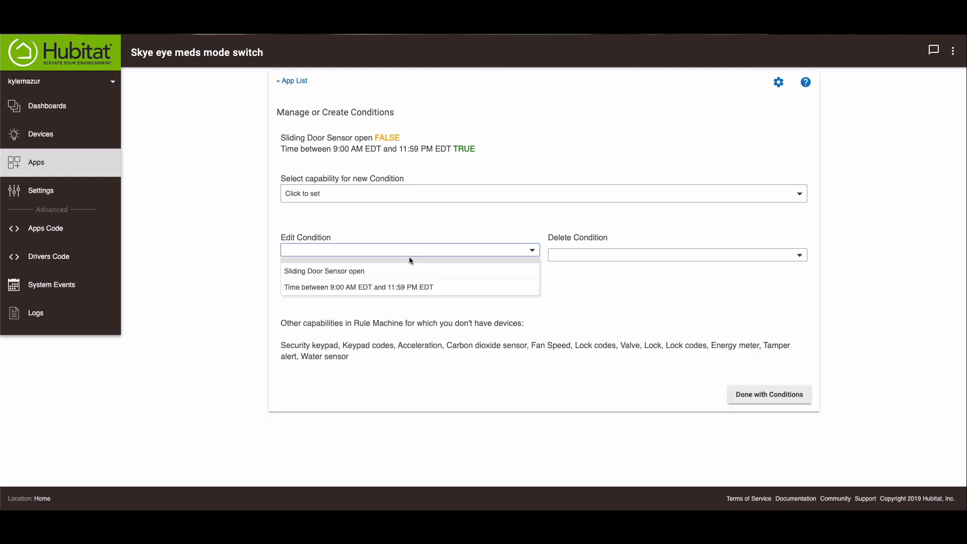
pyautogui.click(302, 290)
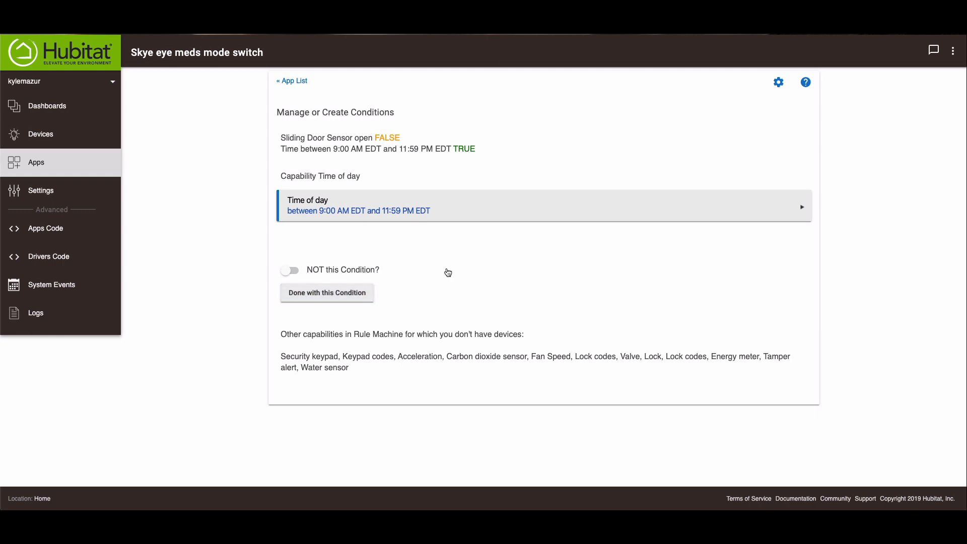
pyautogui.click(451, 197)
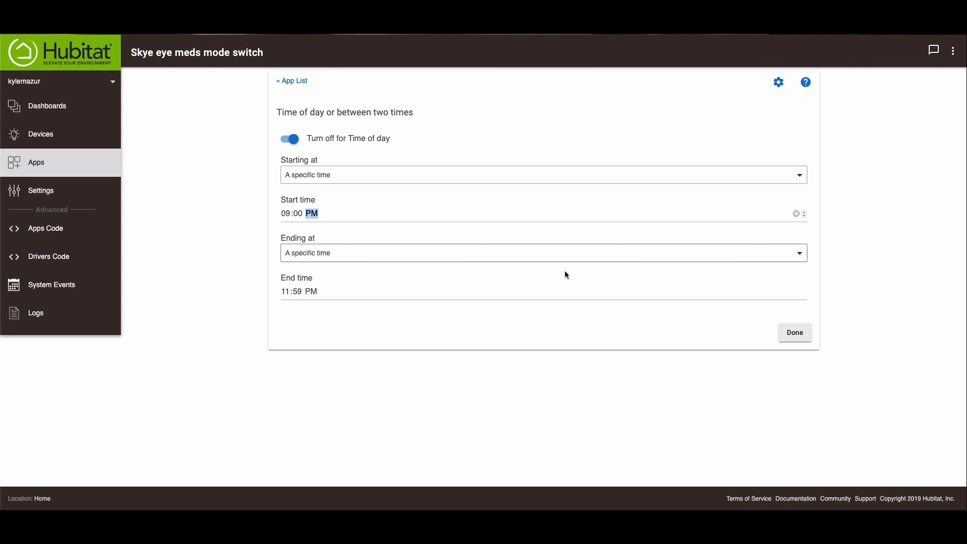
pyautogui.click(794, 333)
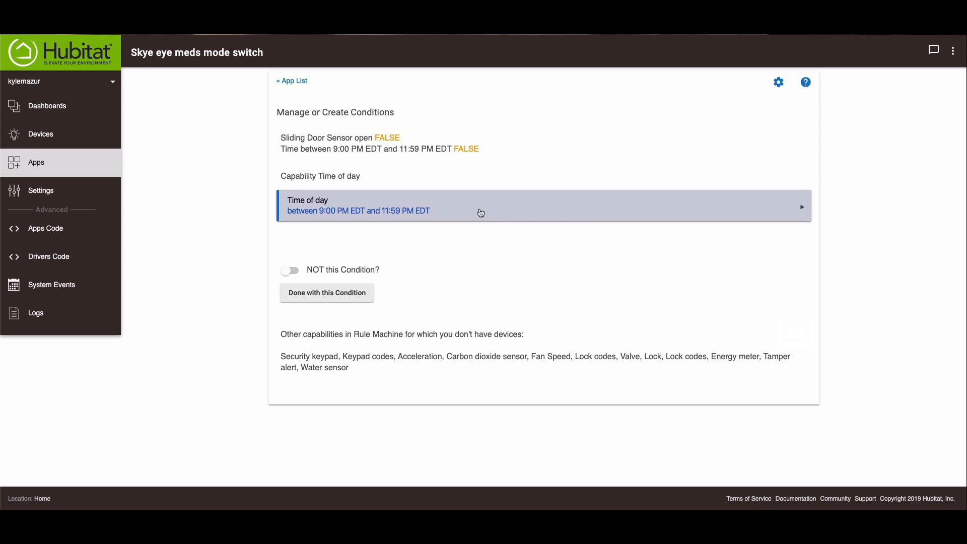
# Finish the time-of-day condition and the rule's actions, and save the Skye eye meds mode switch rule.
pyautogui.click(330, 293)
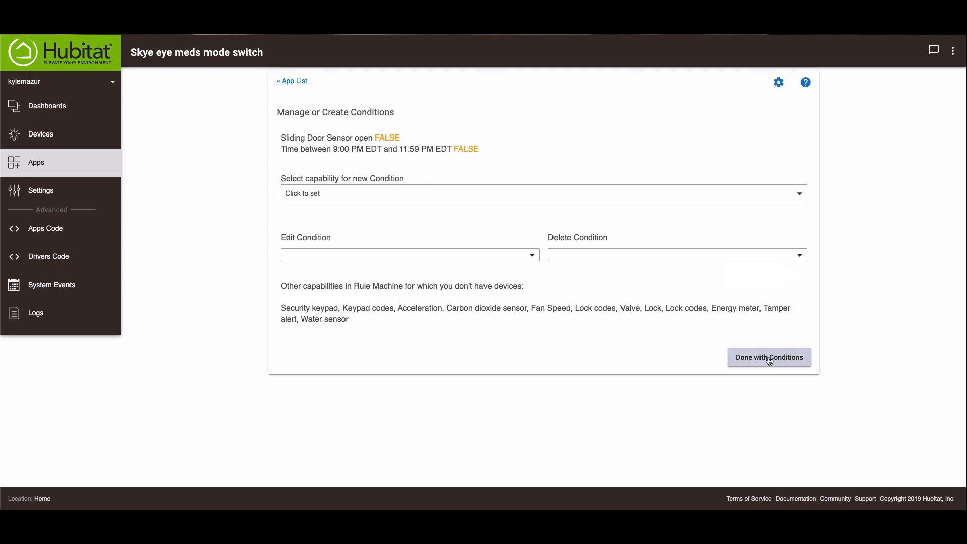
pyautogui.click(768, 361)
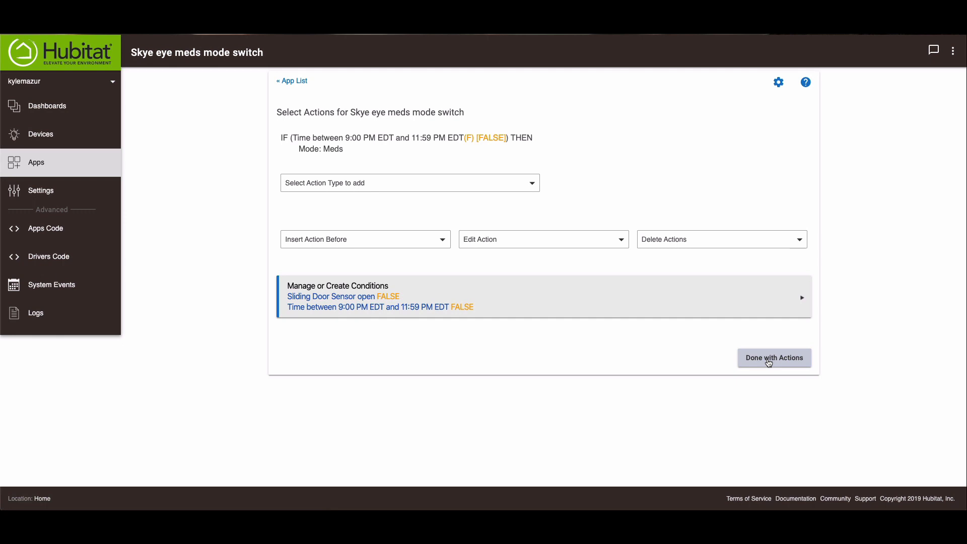
pyautogui.click(769, 363)
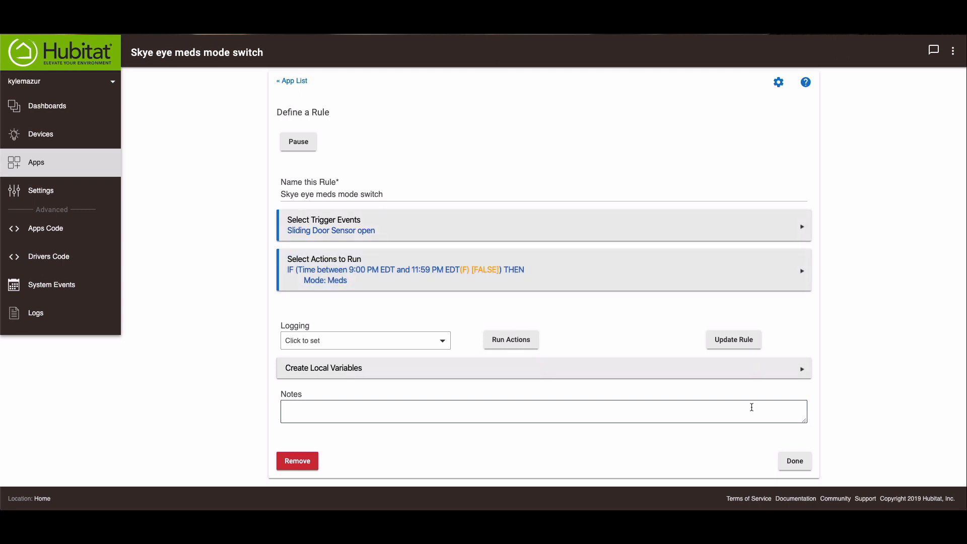
pyautogui.click(793, 462)
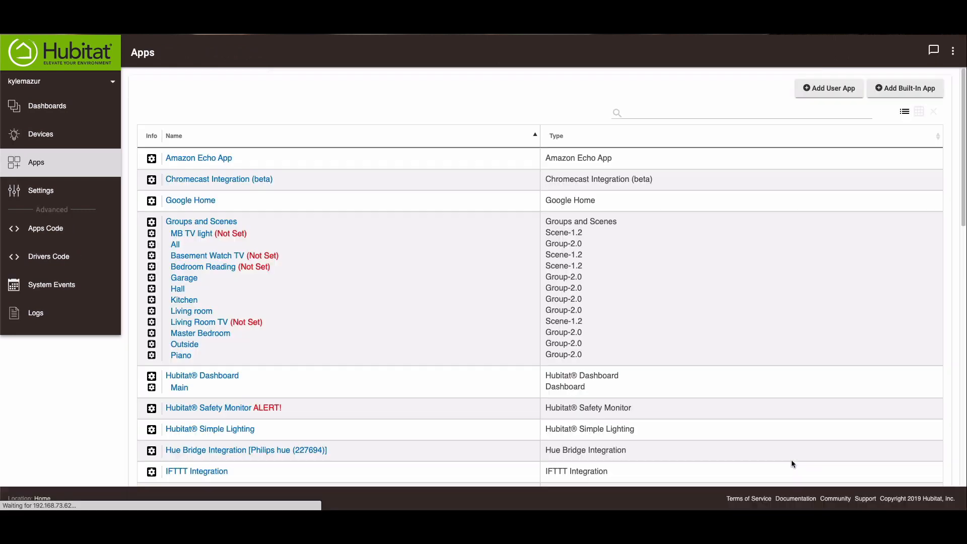
pyautogui.scroll(-6, 793, 463)
pyautogui.scroll(-7, 793, 463)
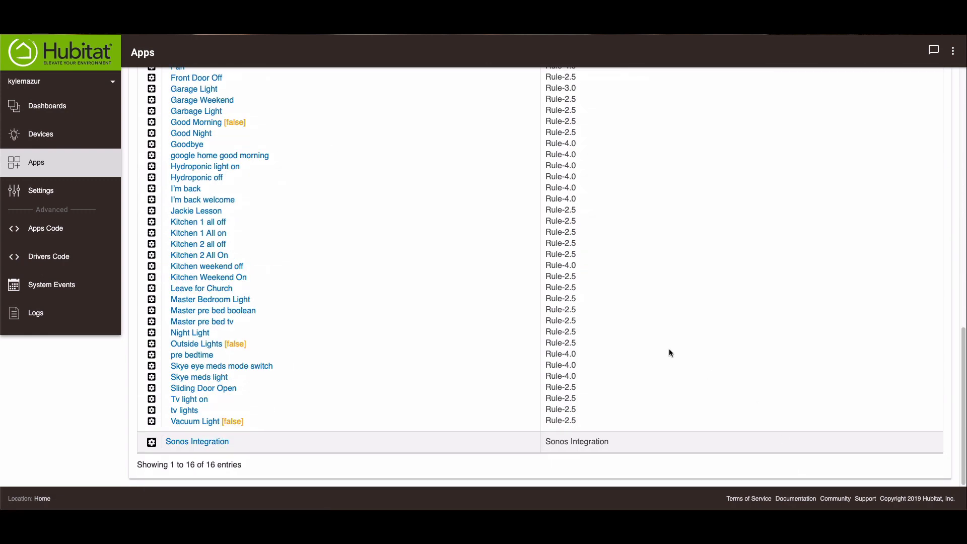
pyautogui.scroll(7, 669, 349)
pyautogui.scroll(5, 669, 352)
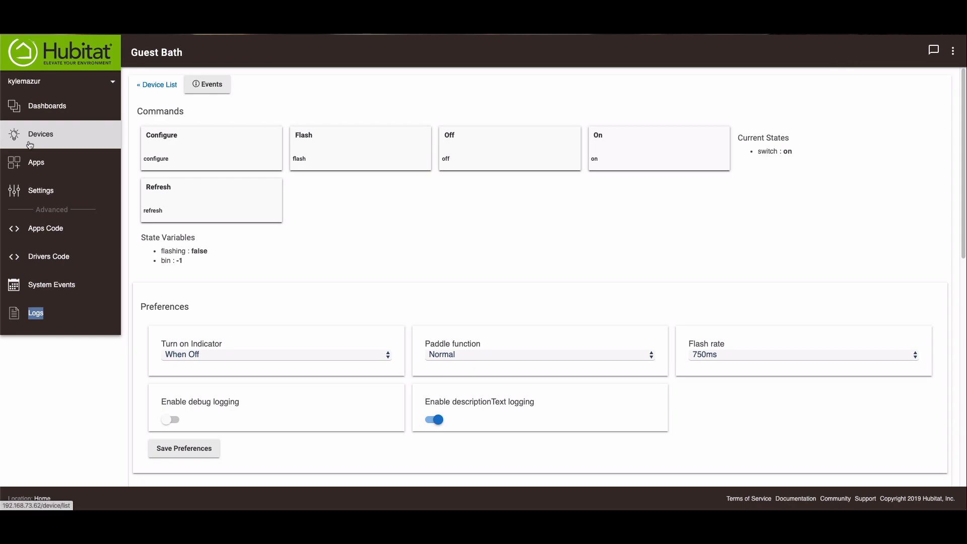
# Open the device list and check the last activity of the Guest Bath switch and the GB Motion Sensor.
pyautogui.click(276, 145)
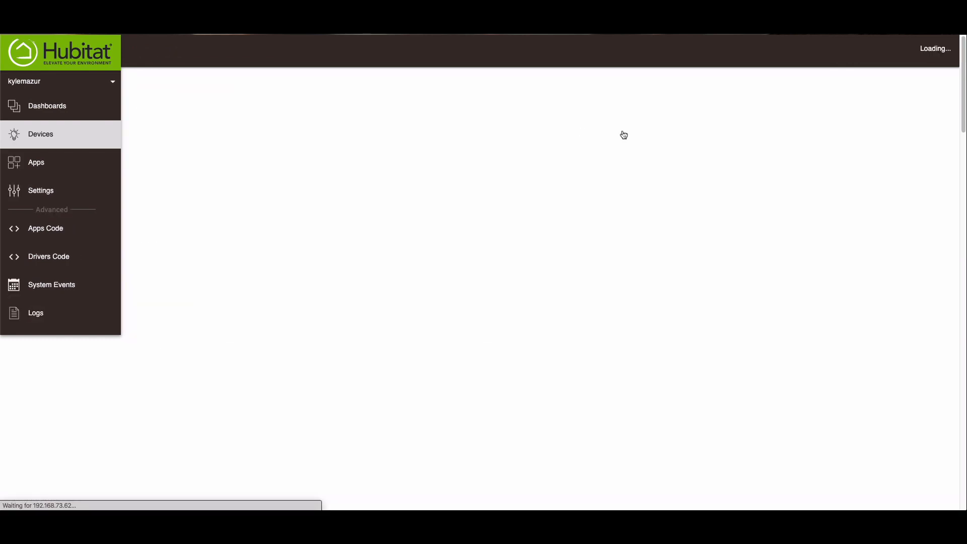
pyautogui.scroll(10, 851, 295)
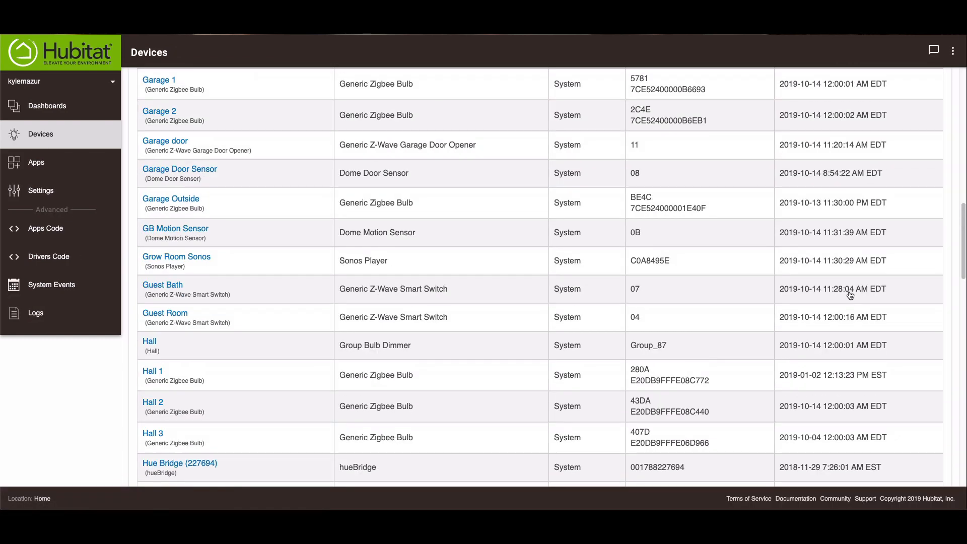
pyautogui.scroll(8, 851, 296)
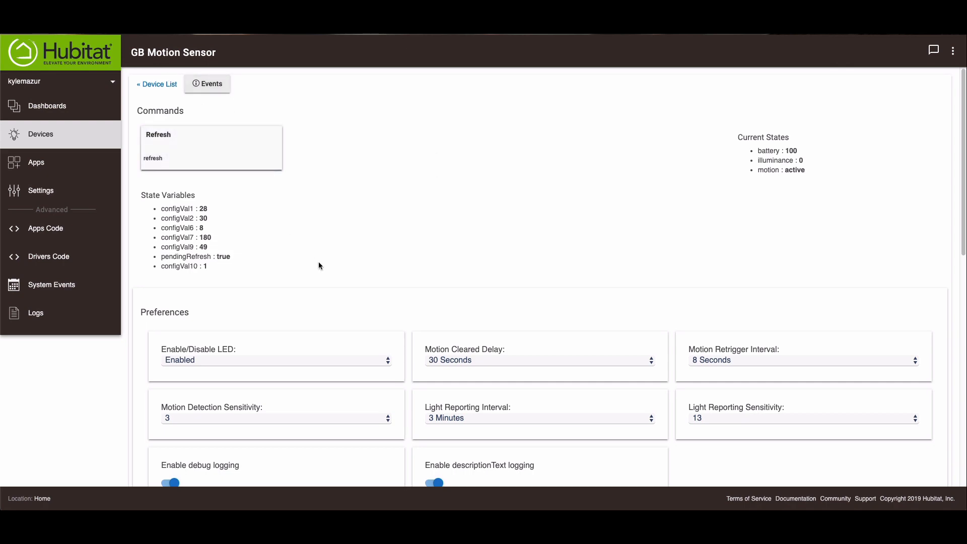
pyautogui.scroll(-12, 318, 262)
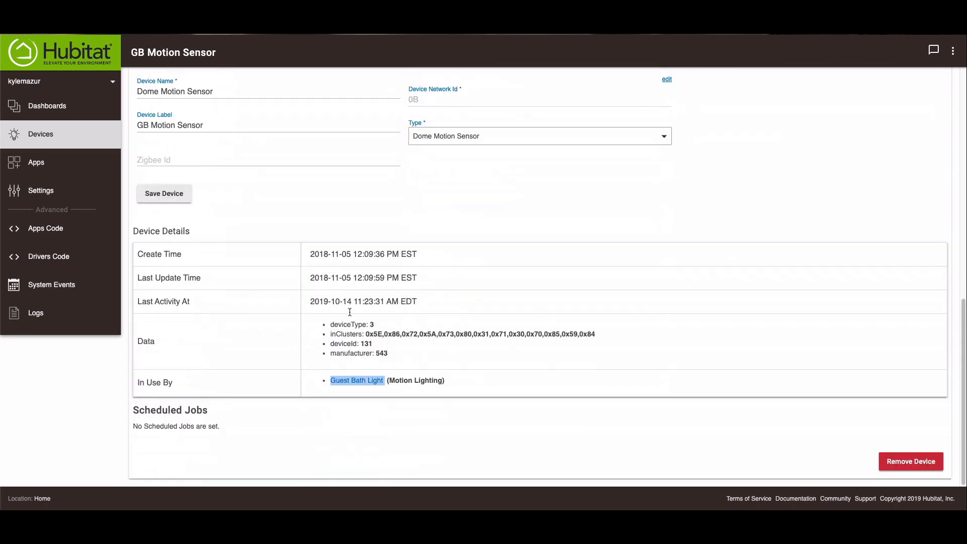
pyautogui.click(353, 381)
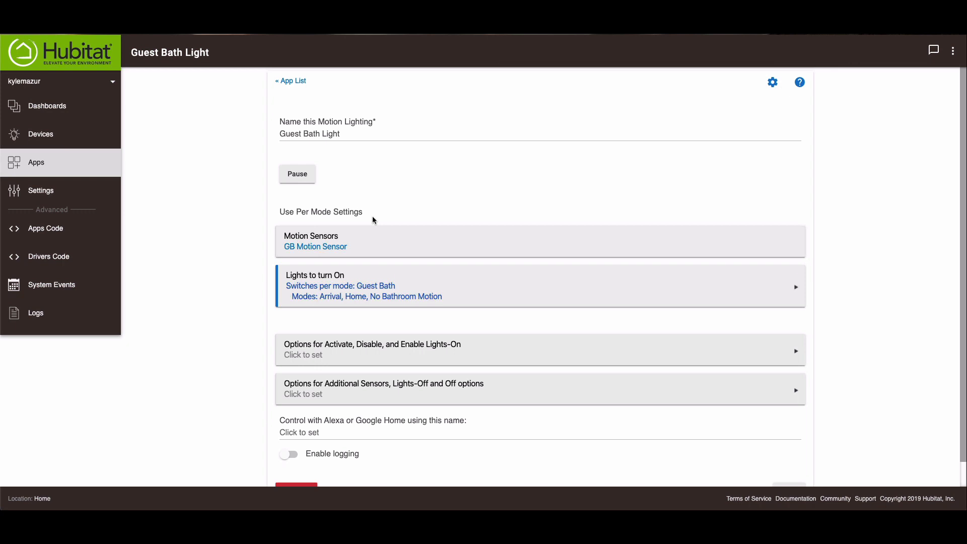
pyautogui.click(717, 5)
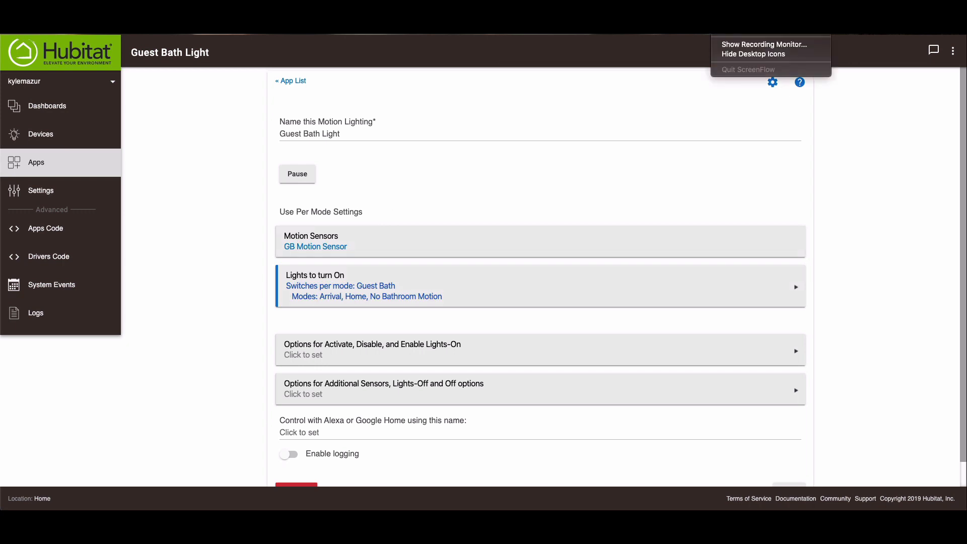